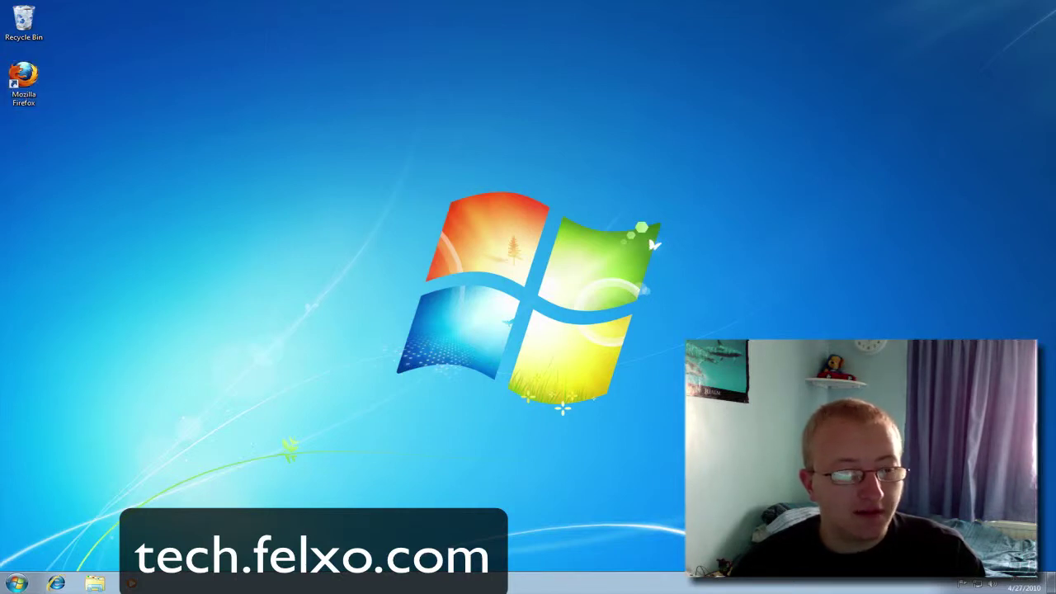
# Launch Firefox and go to google.com.
pyautogui.click(17, 582)
pyautogui.write('fire')
pyautogui.press('Return')
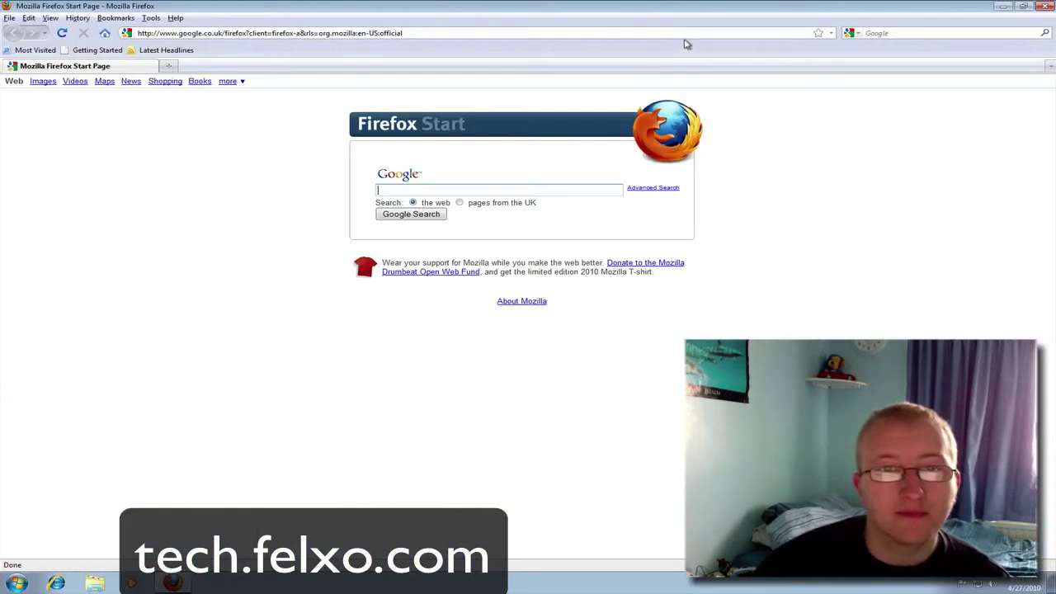
pyautogui.click(657, 32)
pyautogui.write('gogole')
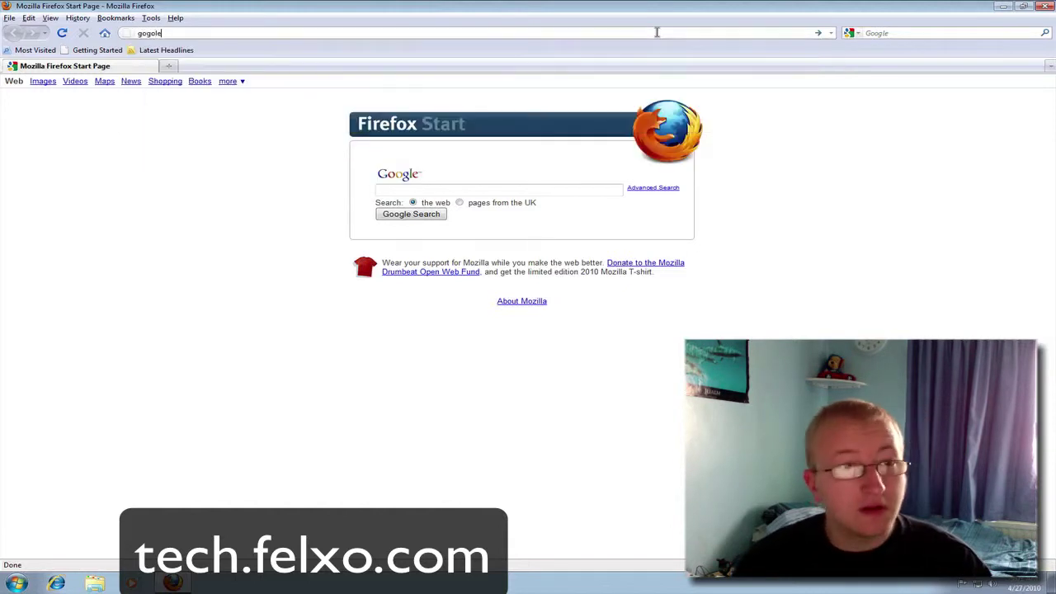
pyautogui.press('BackSpace')
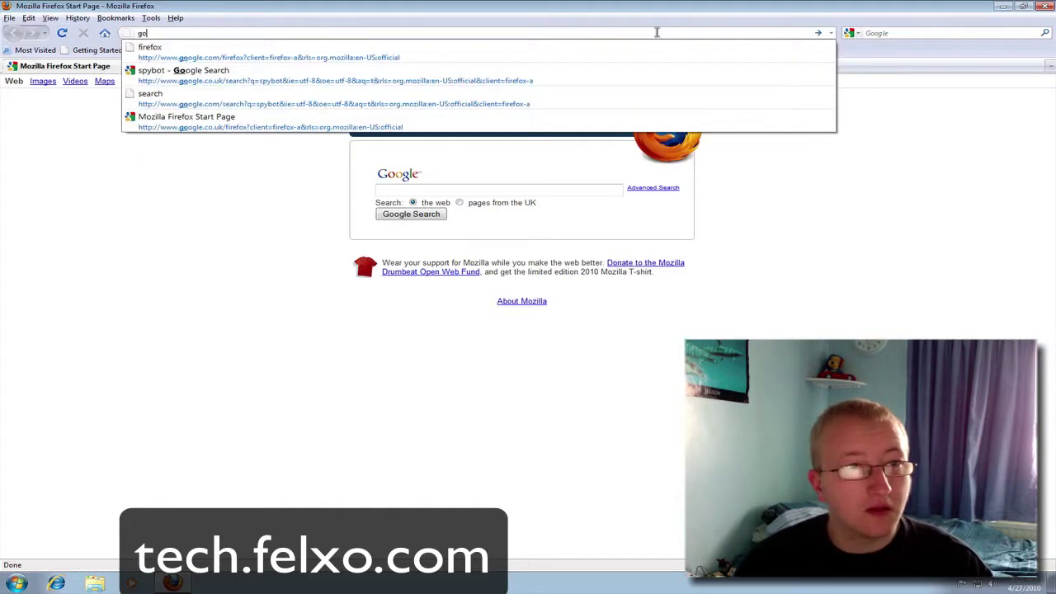
pyautogui.write('og')
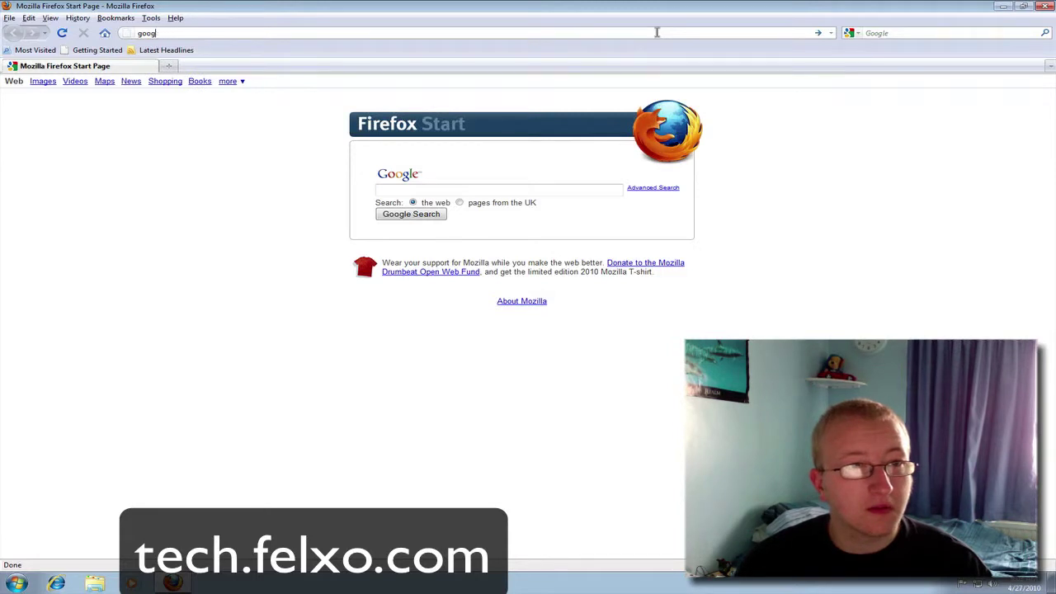
pyautogui.write('lecle.com')
pyautogui.press('Return')
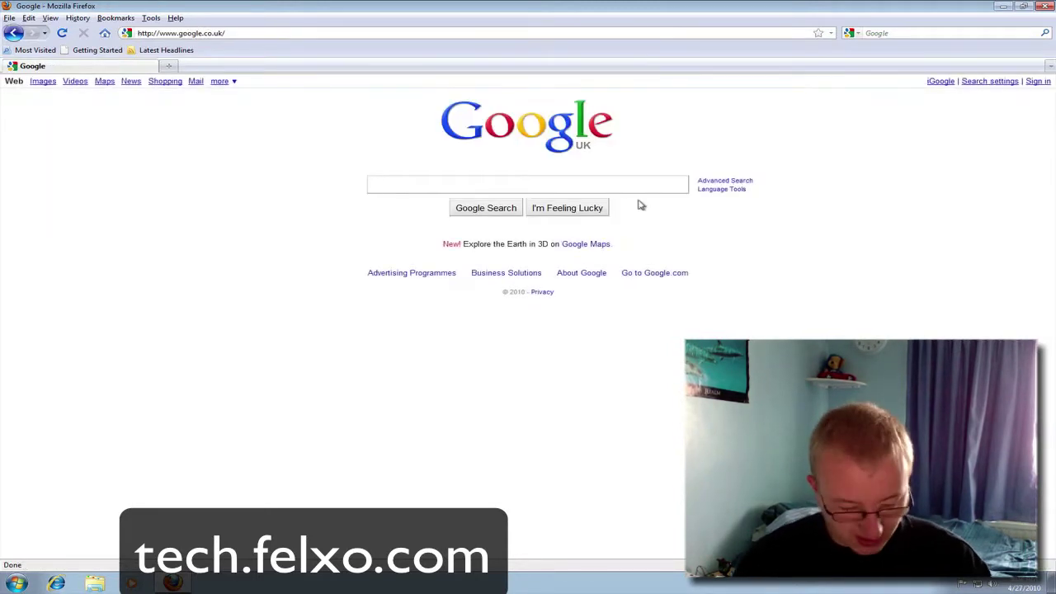
# Search Google for "spybot" using the matching suggestion.
pyautogui.write('sb')
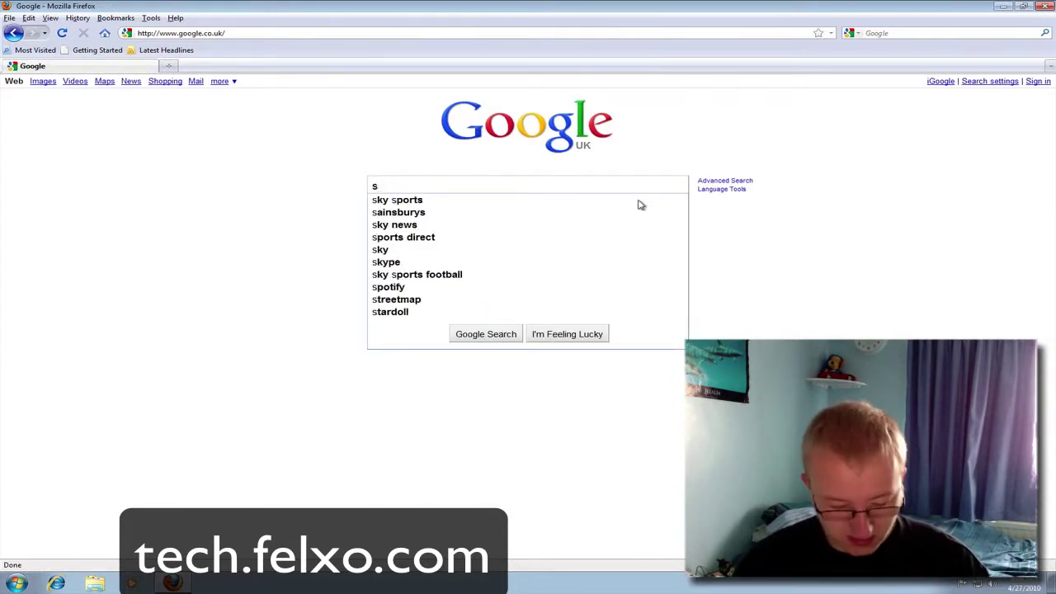
pyautogui.write('c')
pyautogui.press('BackSpace')
pyautogui.write('y')
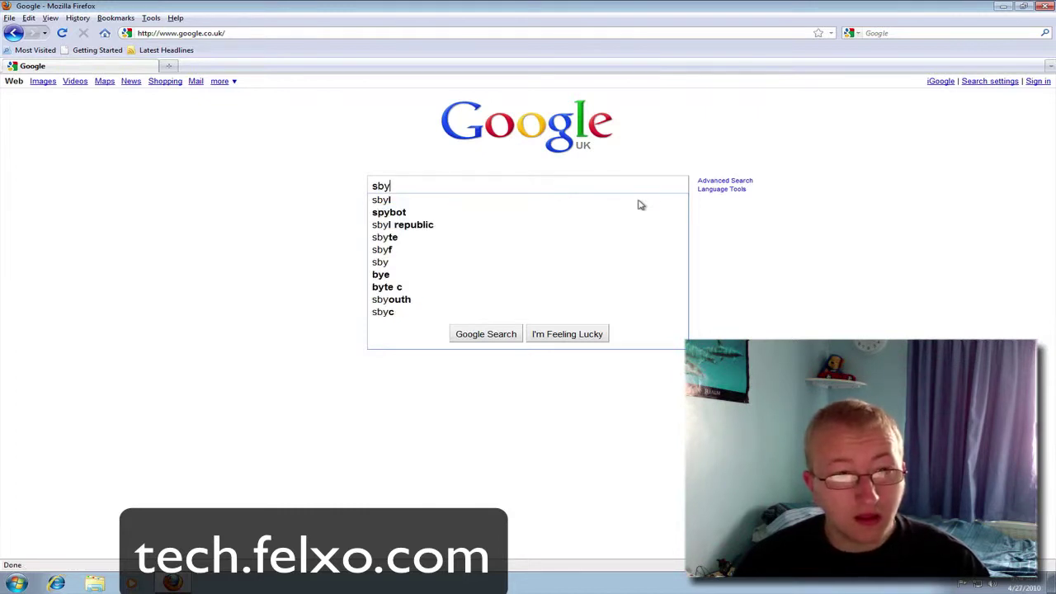
pyautogui.press('Down')
pyautogui.press('Down')
pyautogui.press('Return')
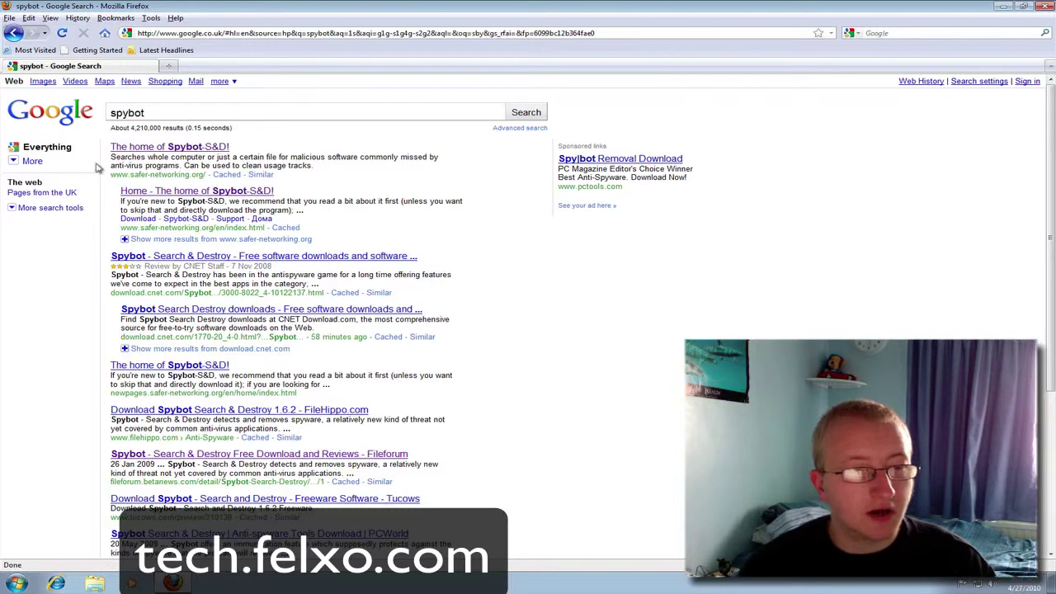
# Open the Spybot-S&D home site from the search results and go to the download mirrors for Spybot - Search & Destroy 1.6.2.
pyautogui.click(222, 149)
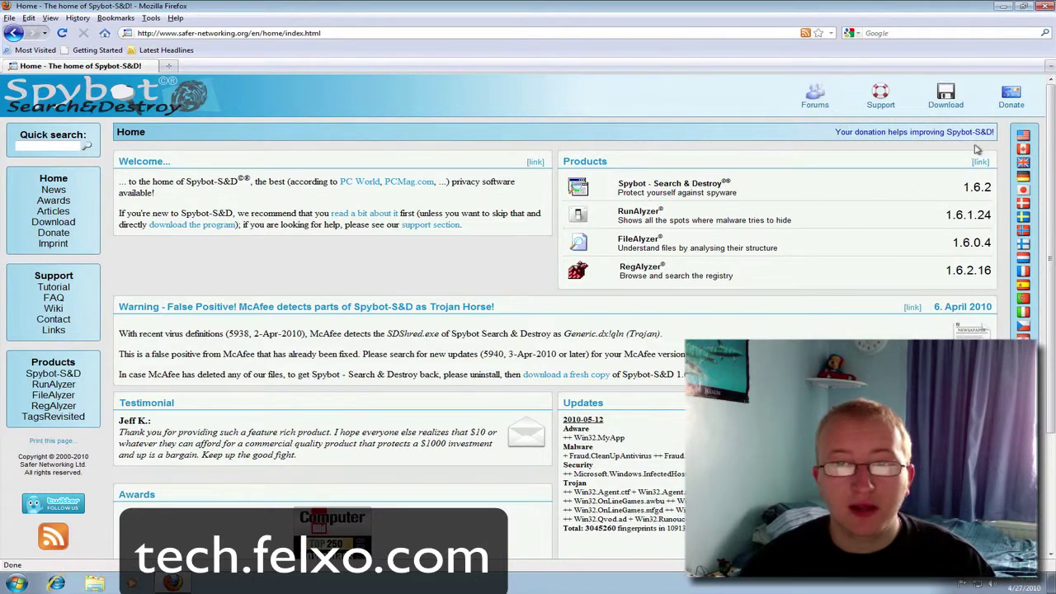
pyautogui.click(957, 107)
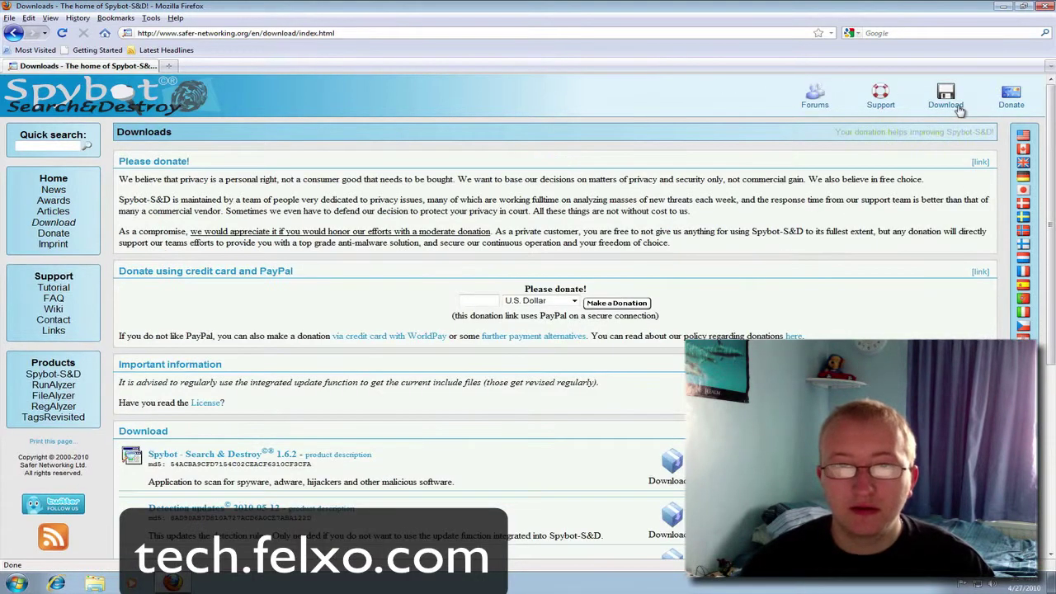
pyautogui.scroll(-3, 544, 377)
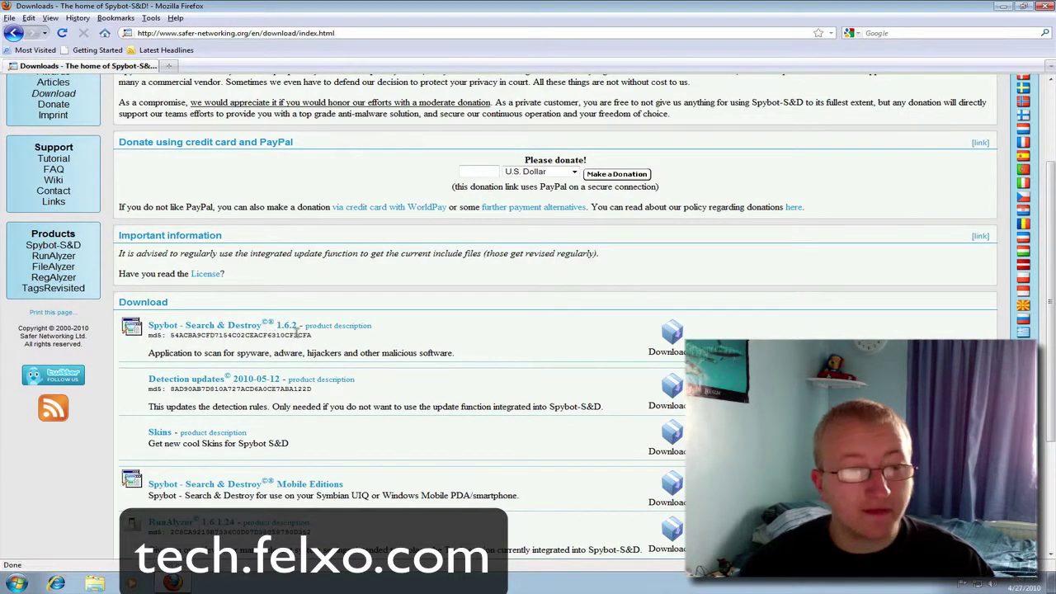
pyautogui.click(670, 346)
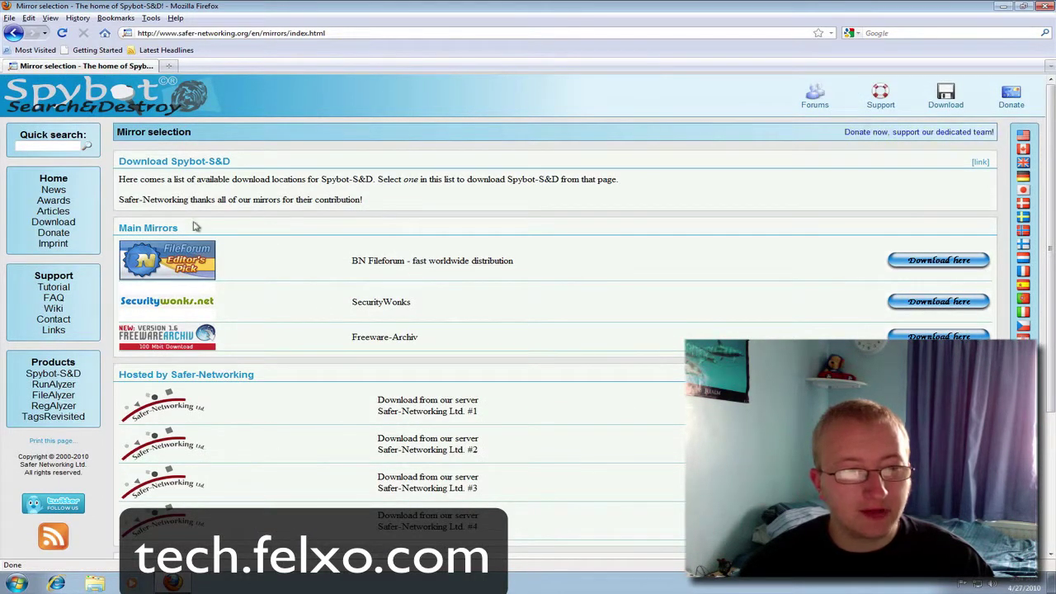
# Download Spybot S&D from the BN Fileforum mirror and save spybotsd162.exe.
pyautogui.click(935, 263)
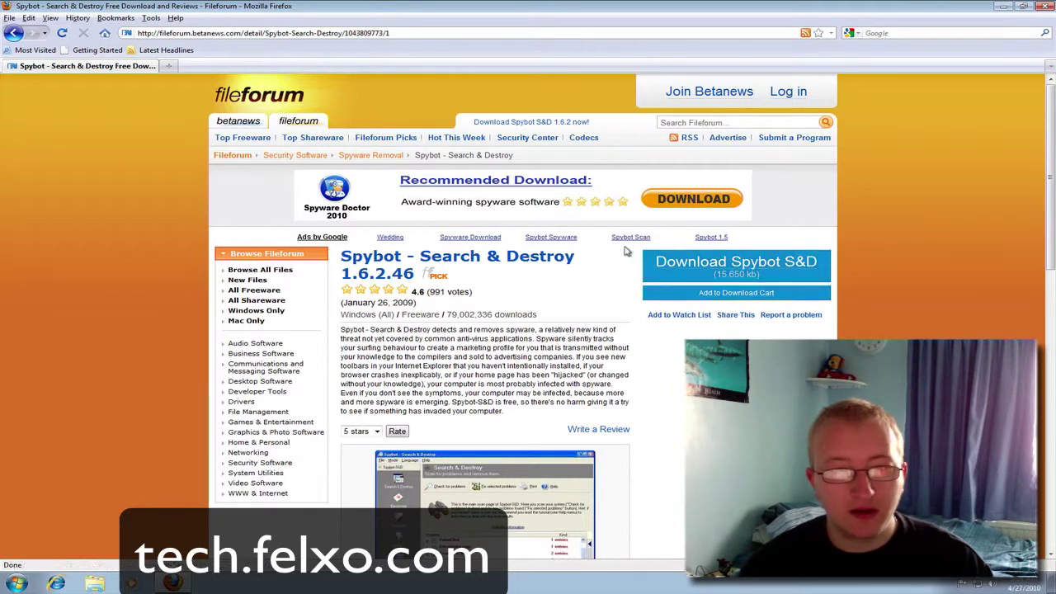
pyautogui.click(763, 270)
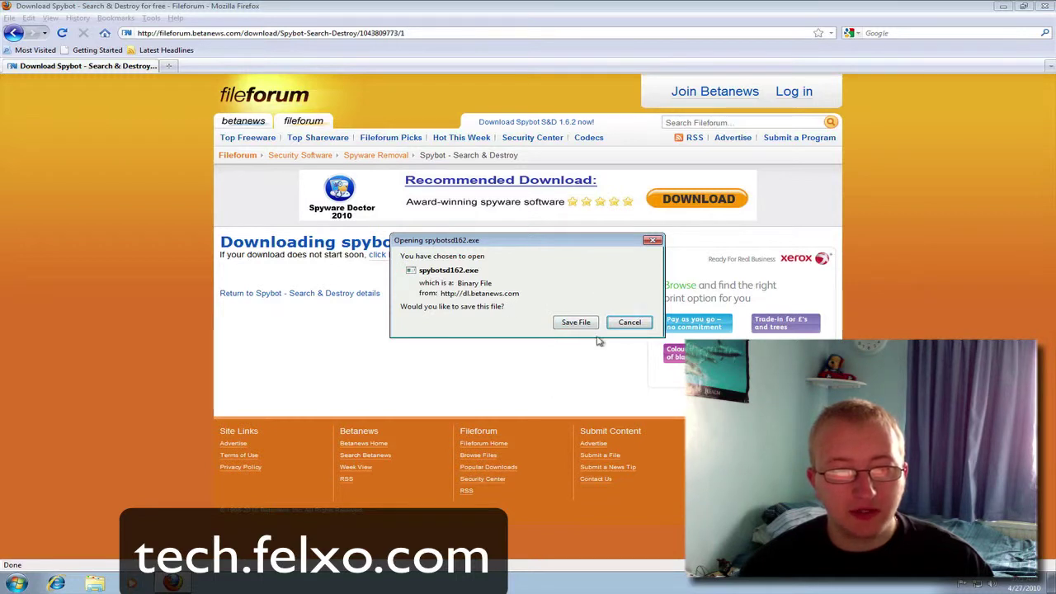
pyautogui.click(575, 323)
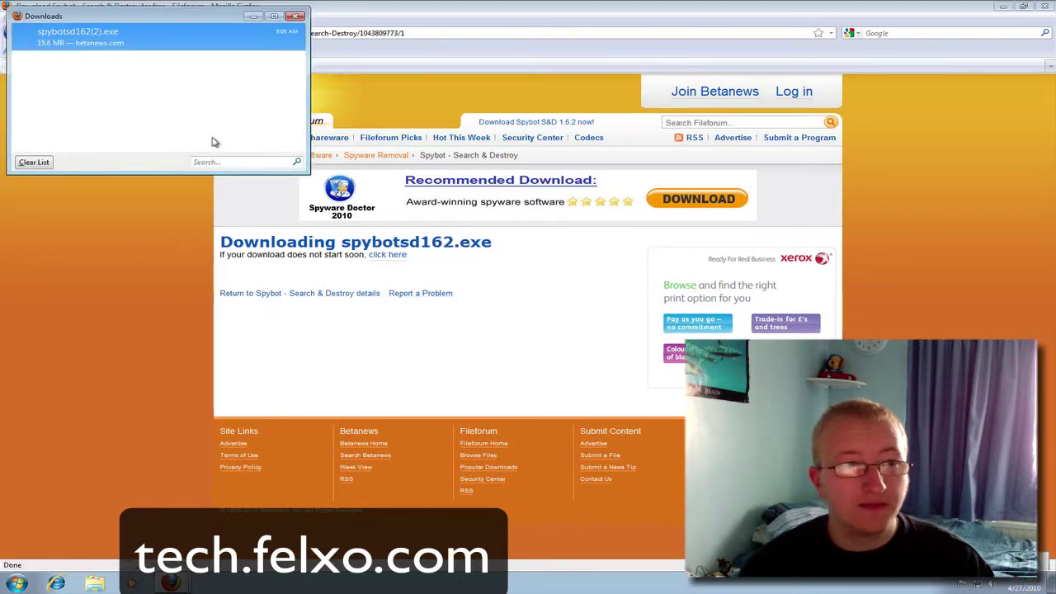
# Run the downloaded Spybot installer and choose English as the setup language.
pyautogui.moveTo(111, 16); pyautogui.dragTo(428, 145)
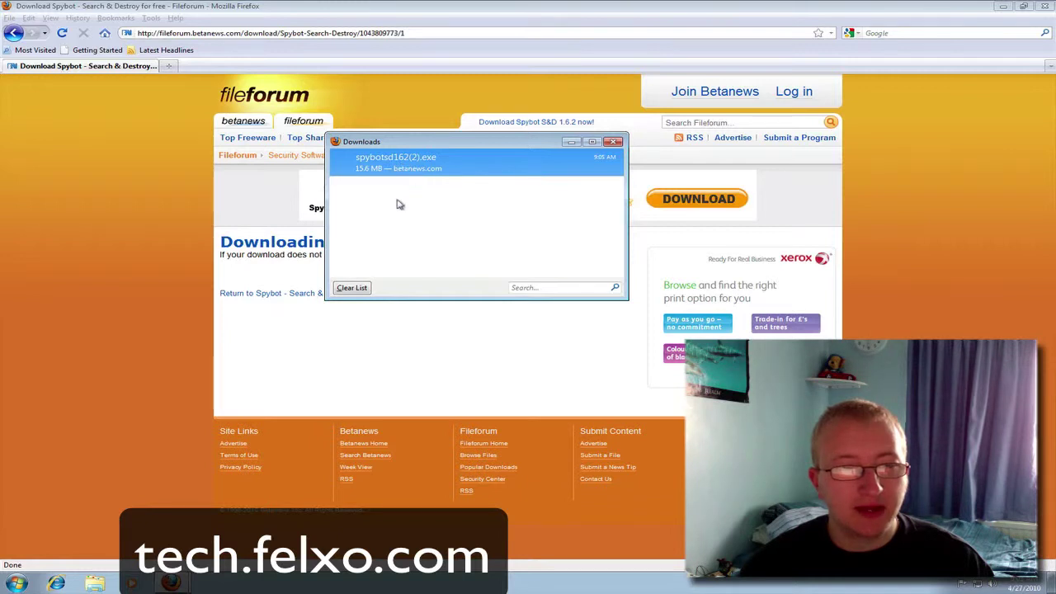
pyautogui.doubleClick(435, 169)
pyautogui.click(561, 306)
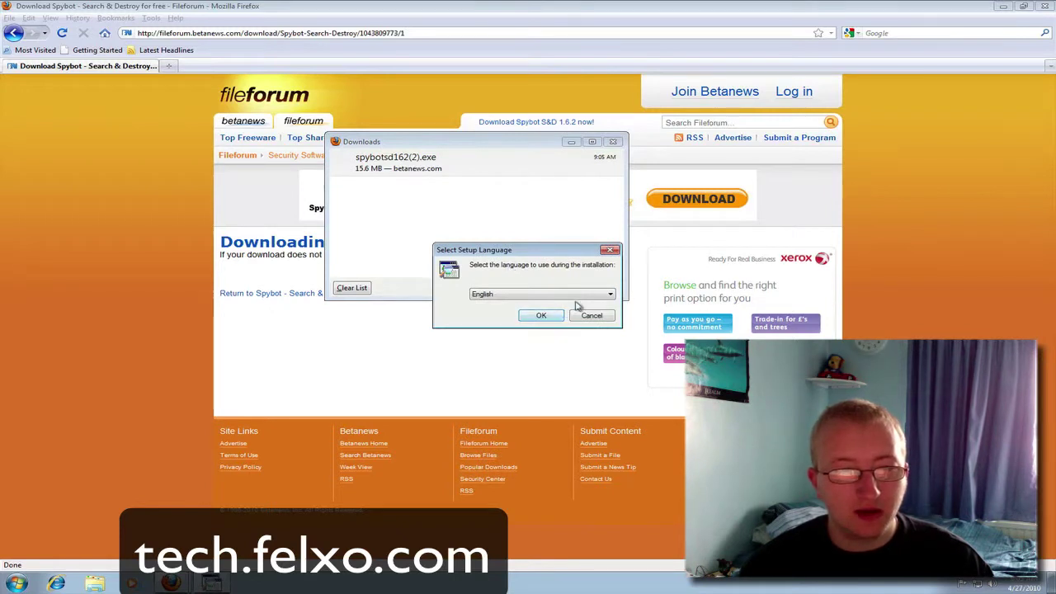
pyautogui.click(575, 297)
pyautogui.click(575, 305)
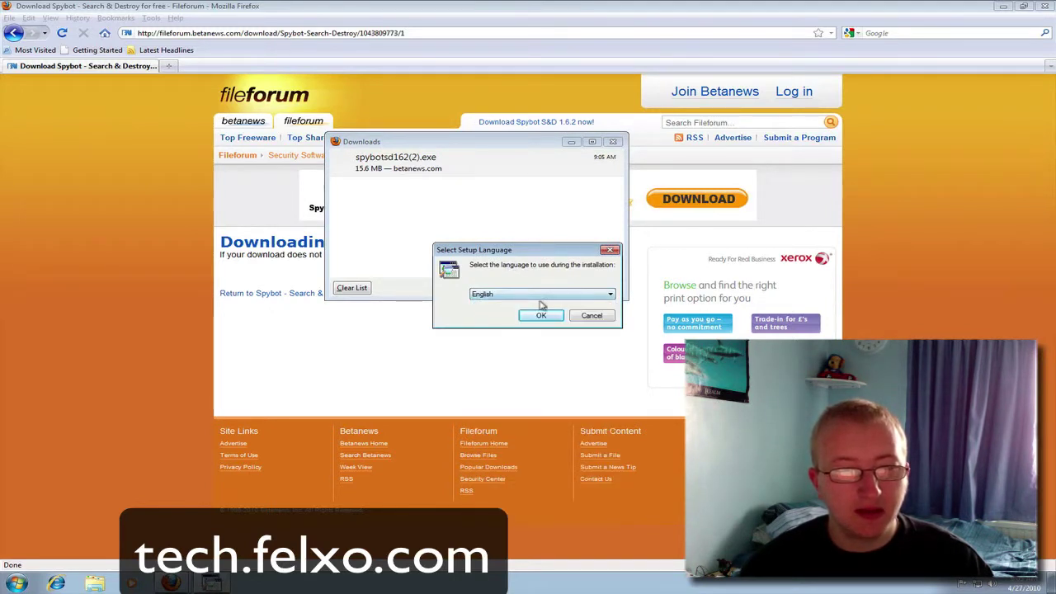
pyautogui.click(541, 316)
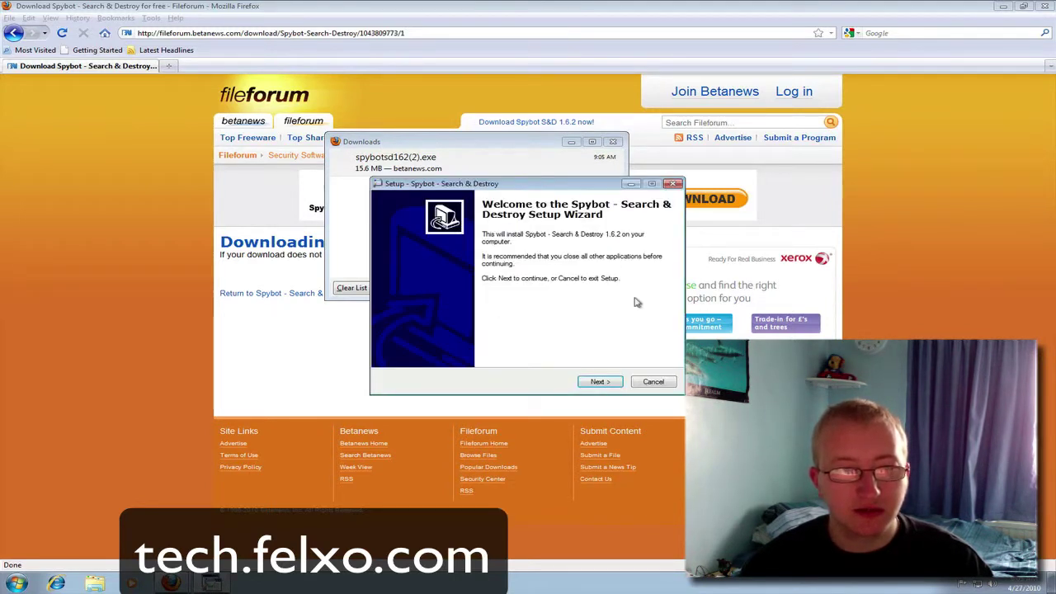
# Accept the license agreement and keep the default Spybot - Search & Destroy installation folder.
pyautogui.click(598, 382)
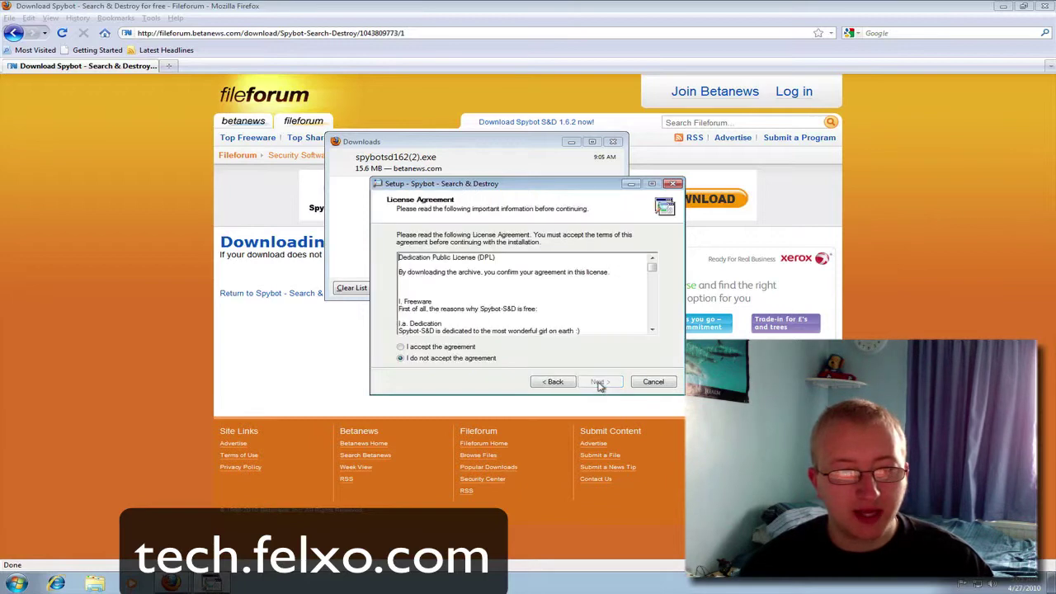
pyautogui.click(462, 347)
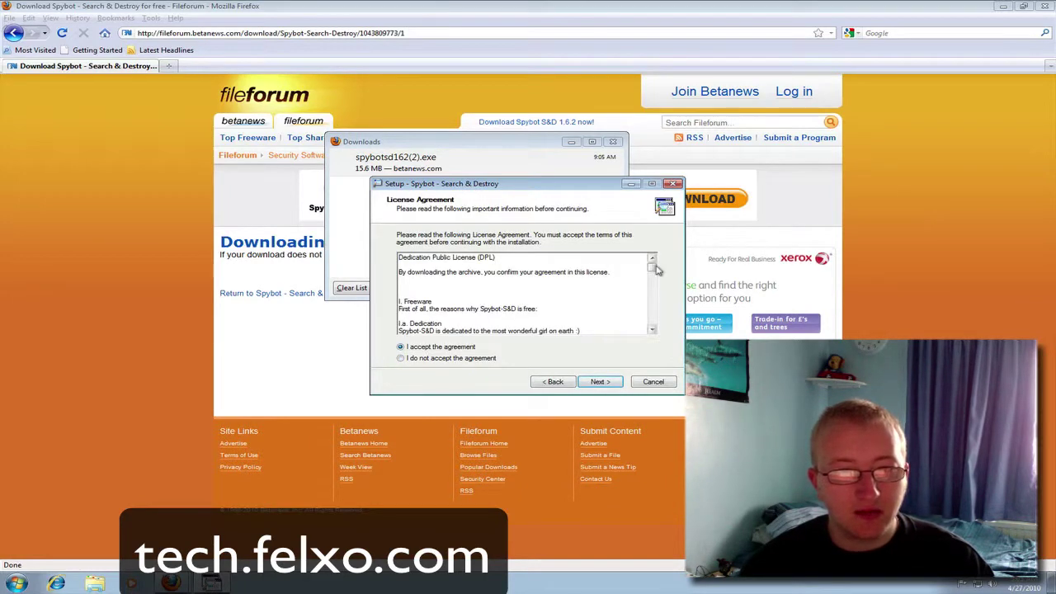
pyautogui.moveTo(652, 271); pyautogui.dragTo(653, 330)
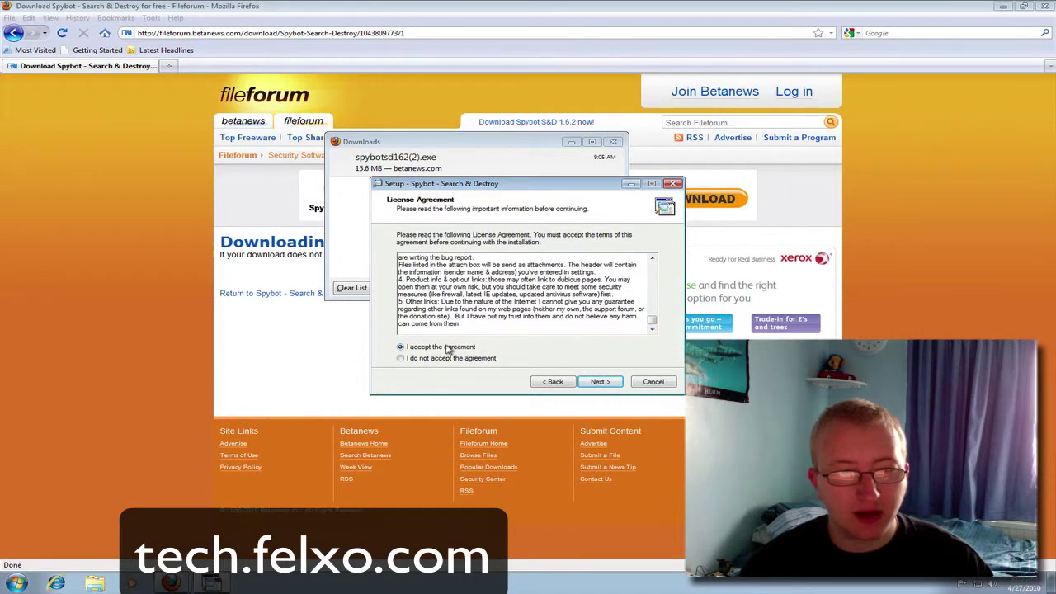
pyautogui.click(612, 387)
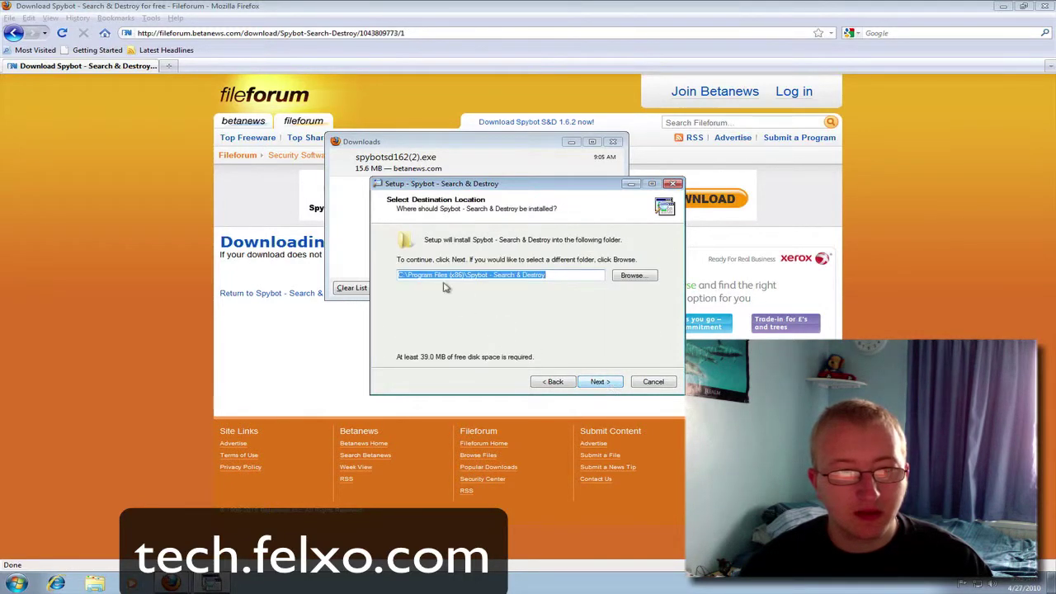
pyautogui.click(591, 383)
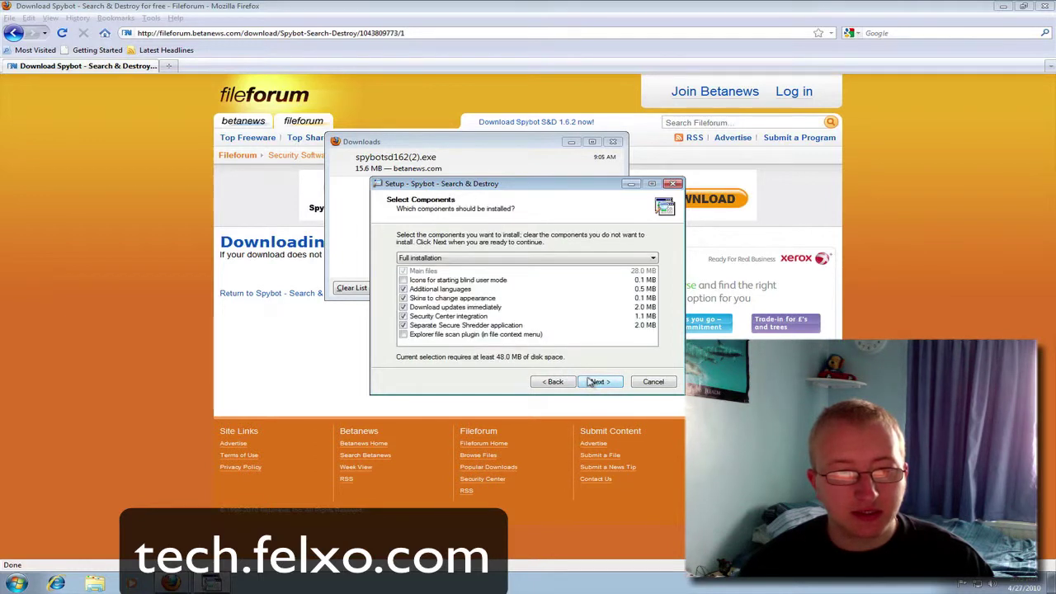
# Exclude Additional languages and Download updates immediately from the components, and accept the default Start Menu folder.
pyautogui.click(403, 289)
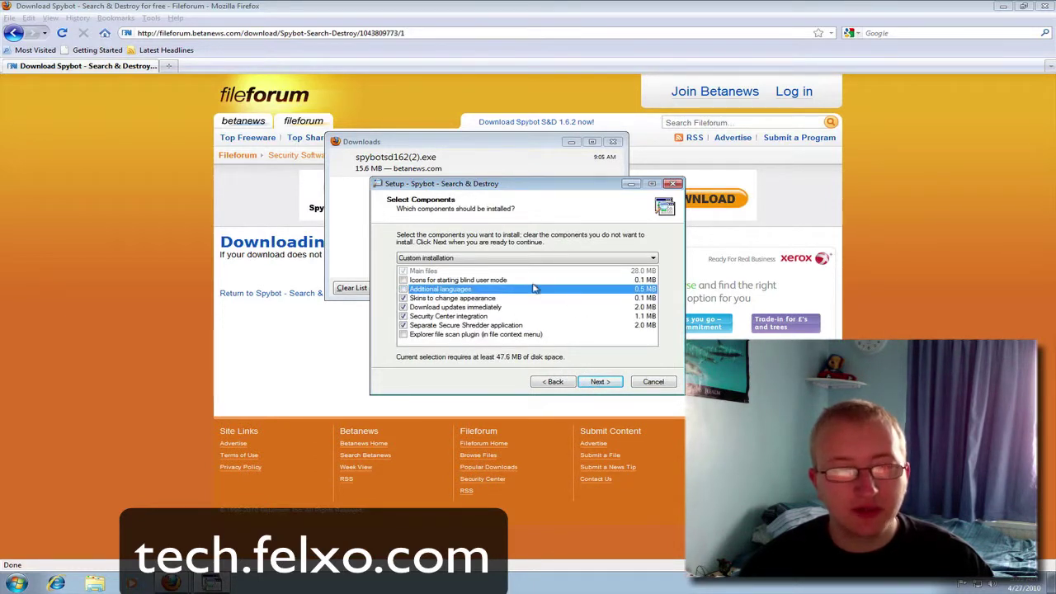
pyautogui.click(404, 307)
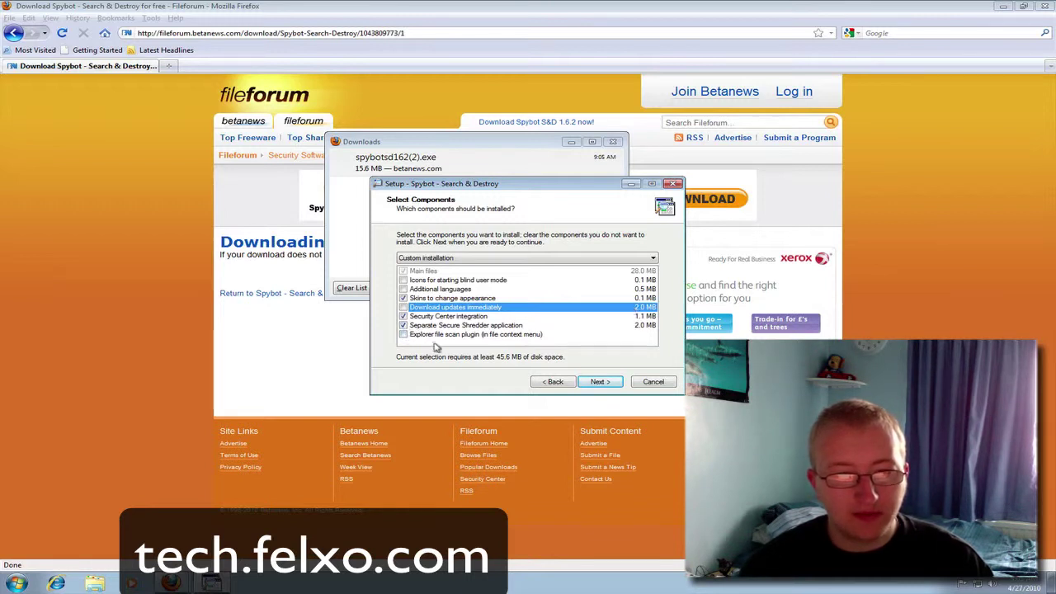
pyautogui.click(596, 384)
pyautogui.click(603, 384)
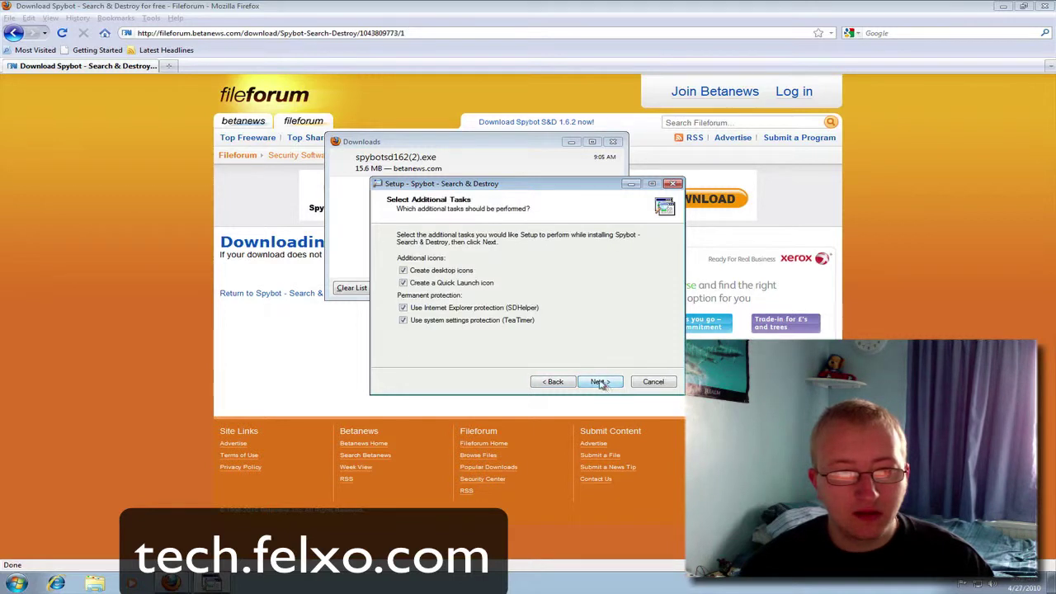
# Keep only Create desktop icons among the additional tasks, turning off the Quick Launch icon, SDHelper and TeaTimer.
pyautogui.click(403, 308)
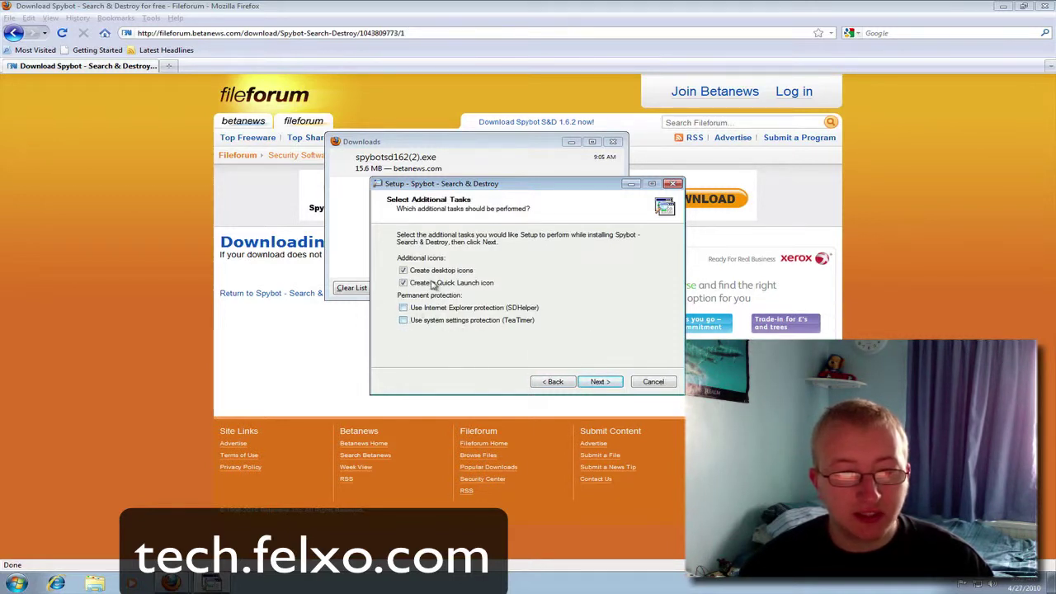
pyautogui.click(534, 321)
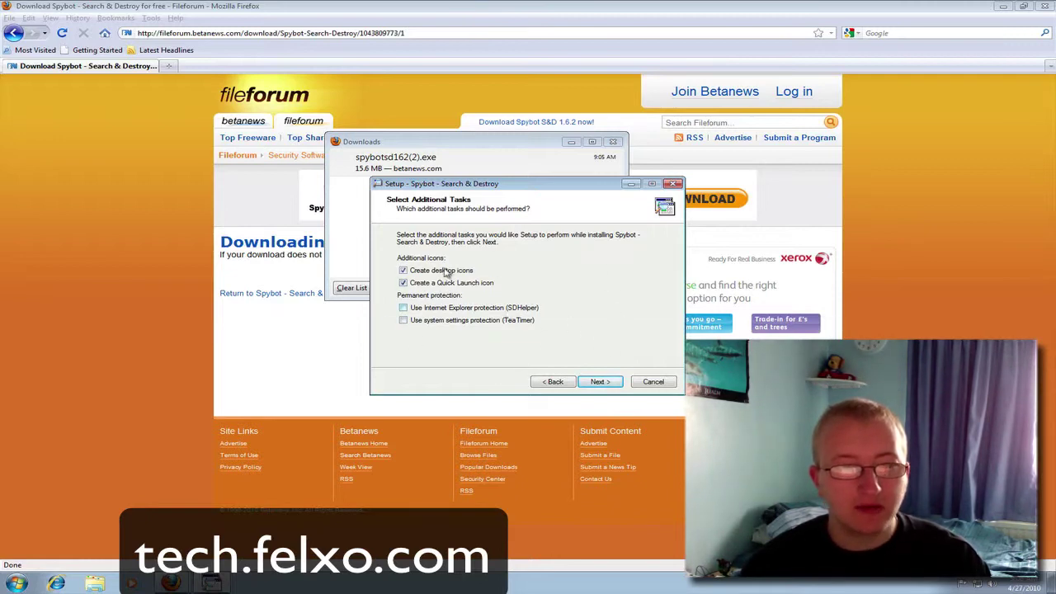
pyautogui.moveTo(528, 186); pyautogui.dragTo(496, 199)
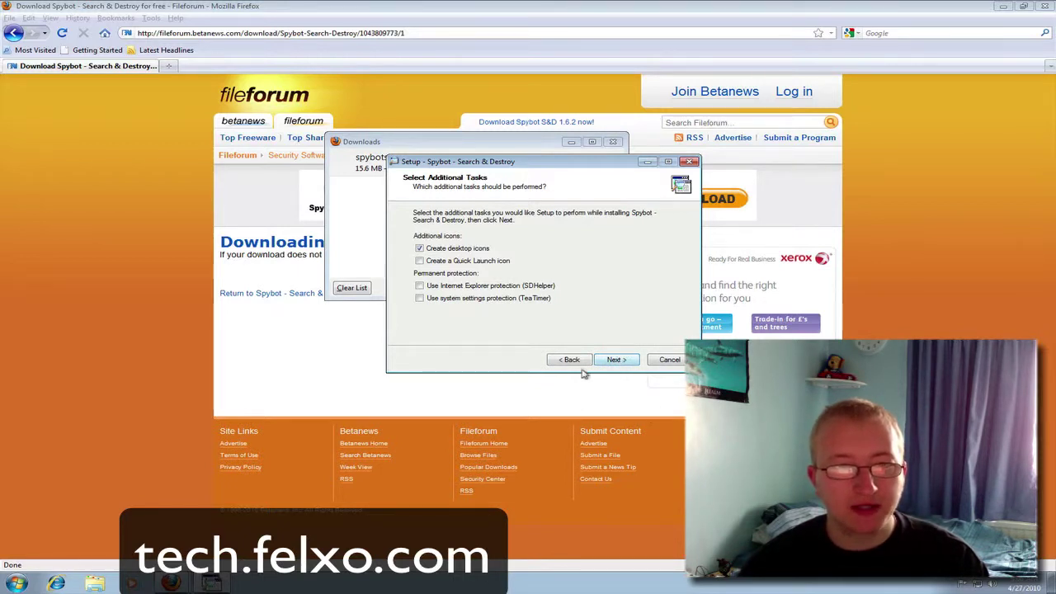
pyautogui.click(616, 360)
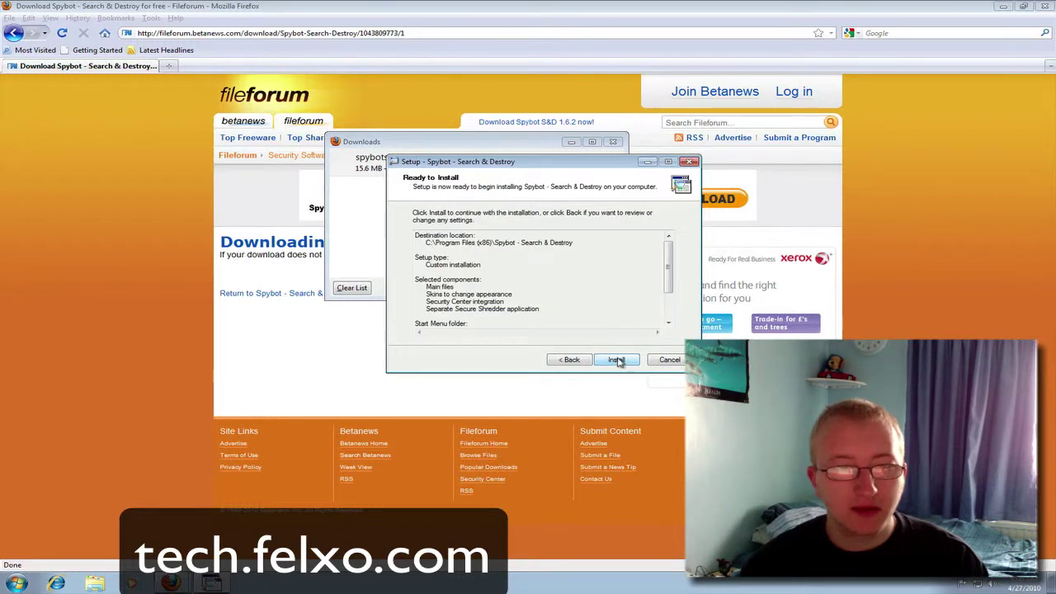
# Install Spybot - Search & Destroy and finish the setup wizard without running SpybotSD.exe.
pyautogui.click(616, 360)
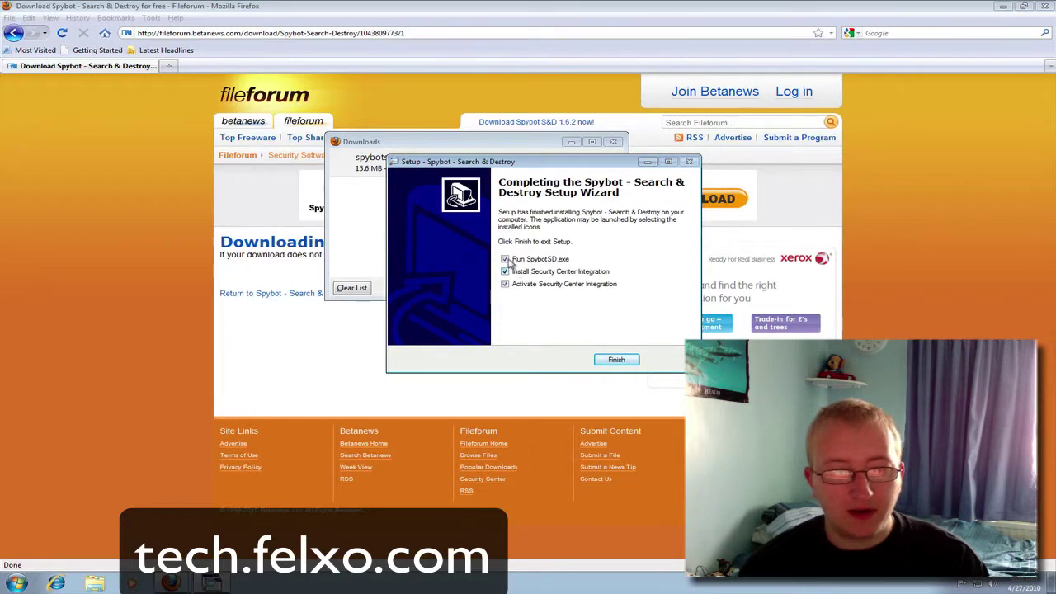
pyautogui.click(506, 260)
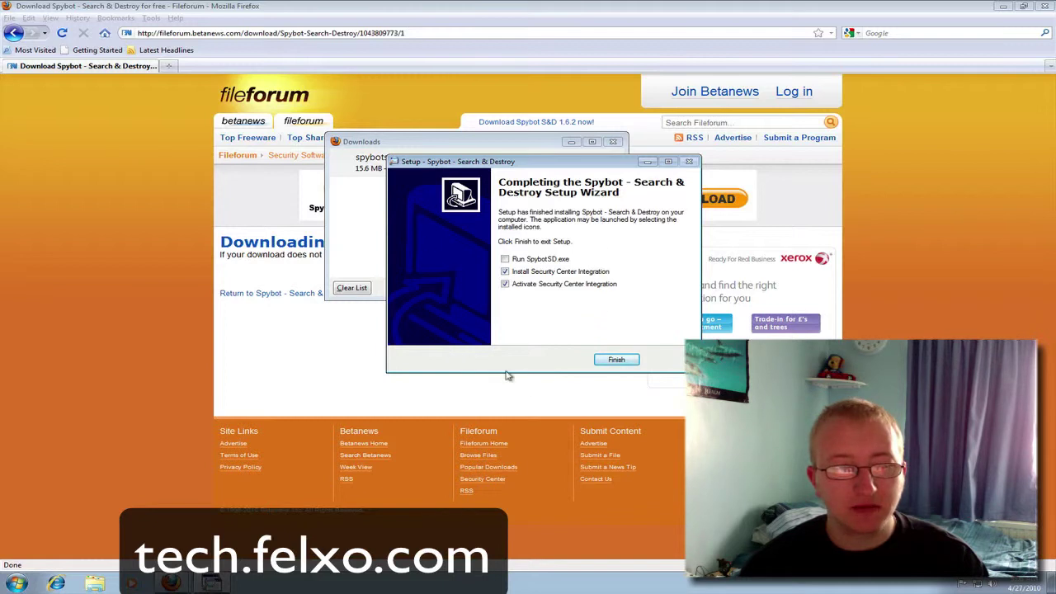
pyautogui.click(619, 361)
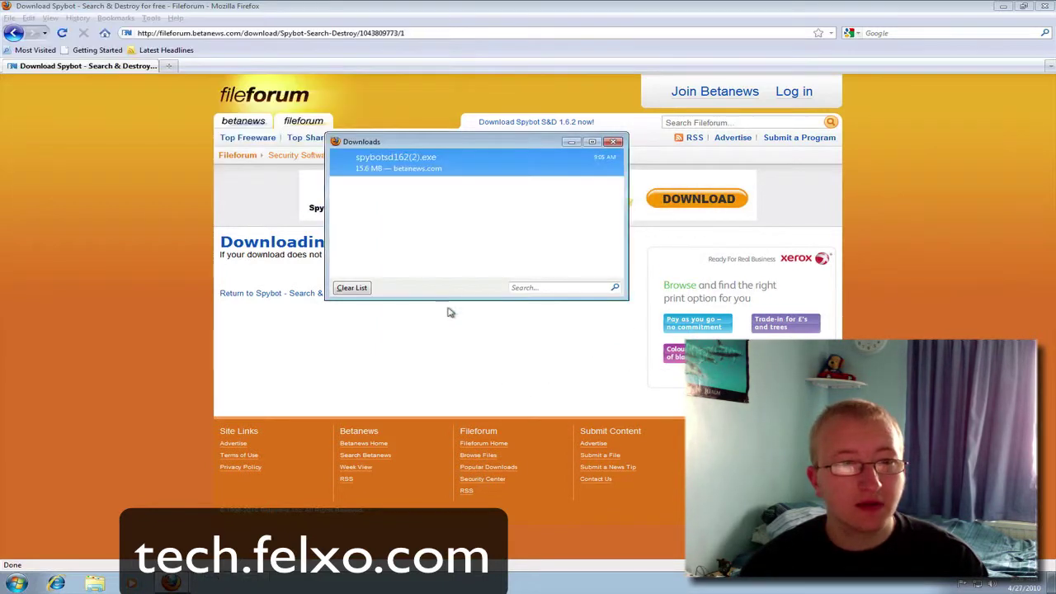
# Close the Downloads window and Firefox to return to the desktop.
pyautogui.click(614, 142)
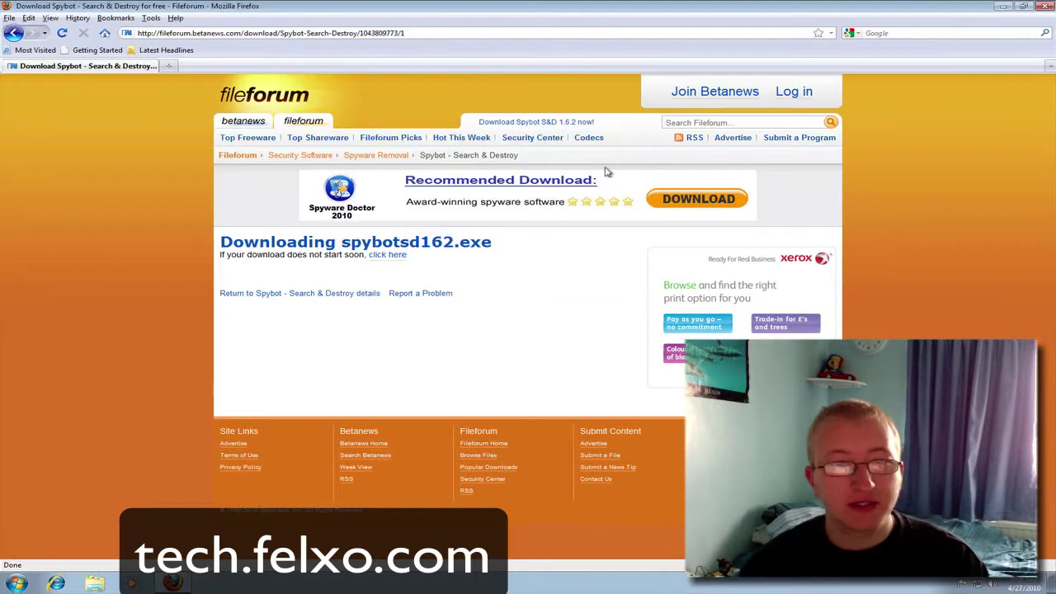
pyautogui.click(1046, 7)
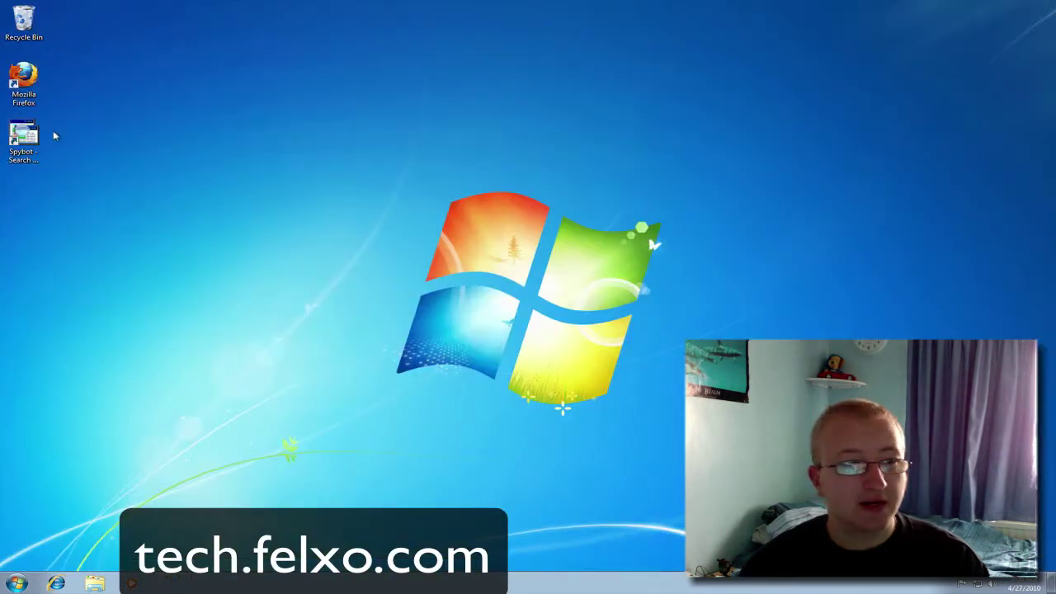
pyautogui.click(25, 142)
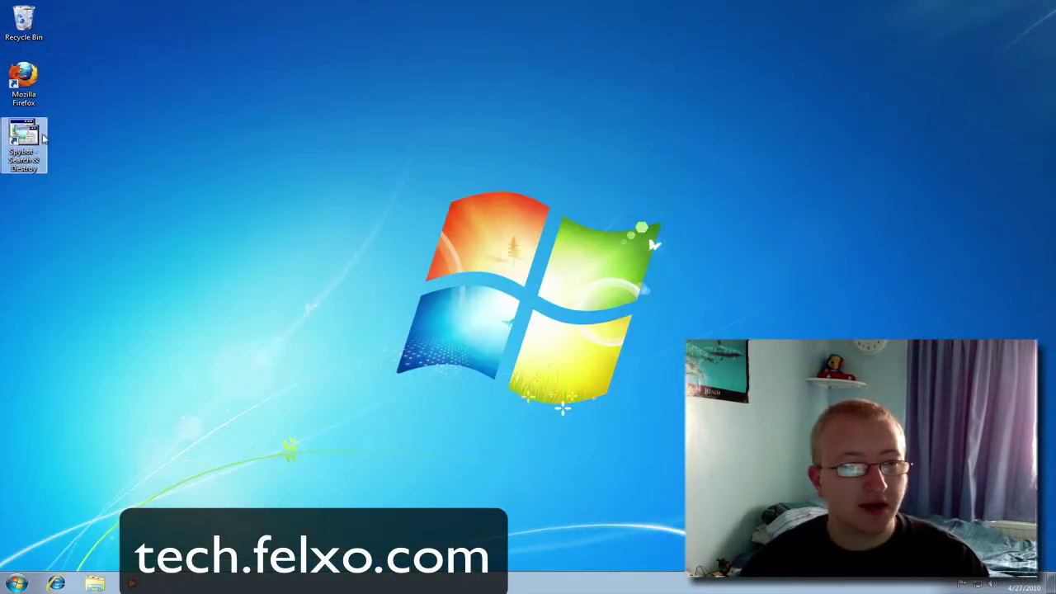
pyautogui.click(185, 175)
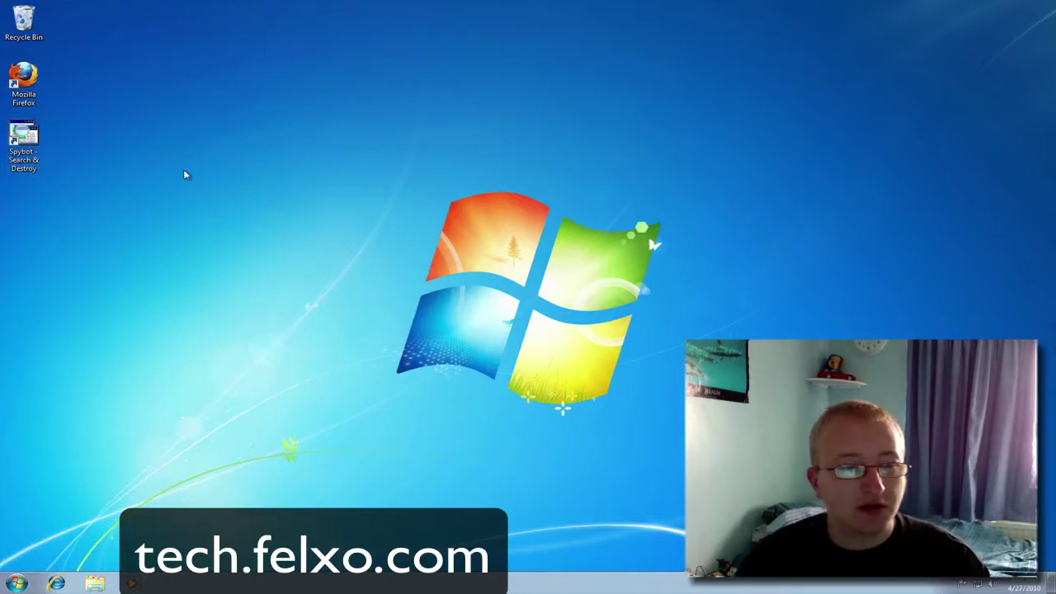